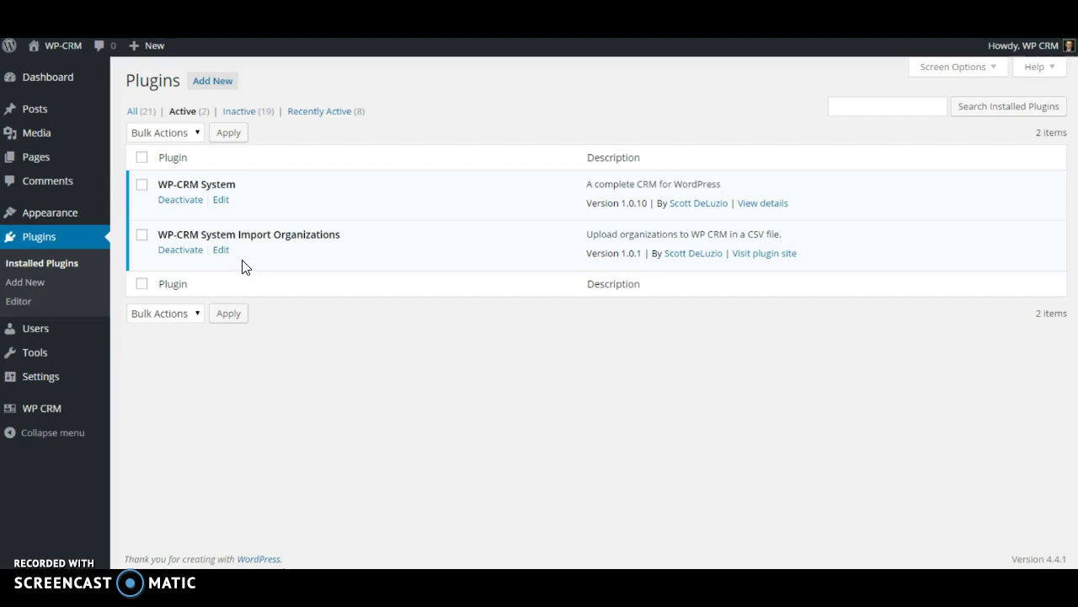
Bring up organizations.csv in Notepad++ and Excel side by side, with Excel's cell A1 selected
left_click(871, 302)
key("alt+Tab")
key("alt+Tab")
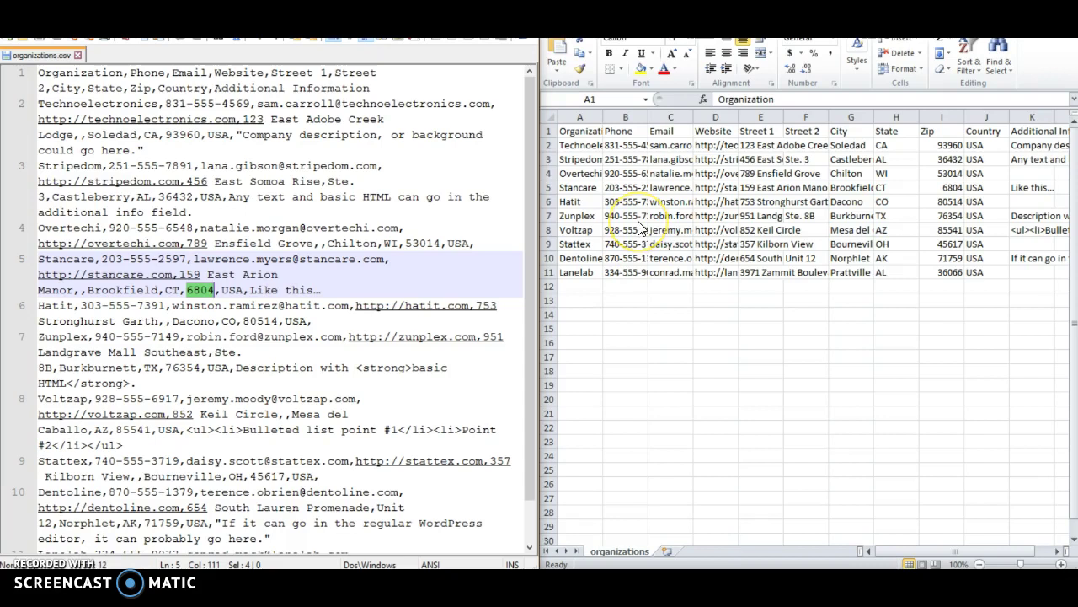
left_click(582, 133)
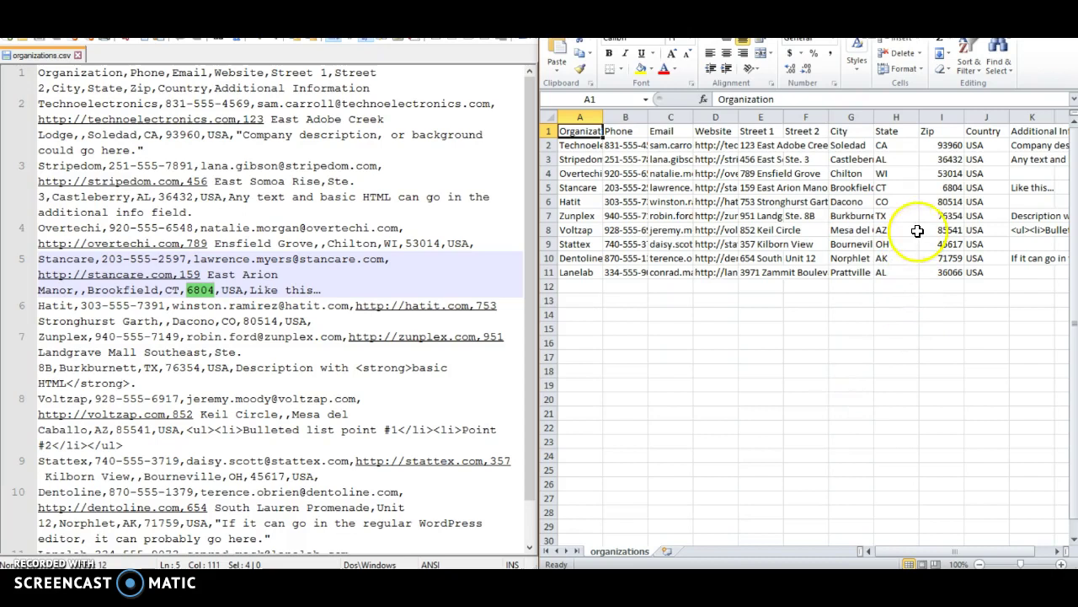
left_click(950, 187)
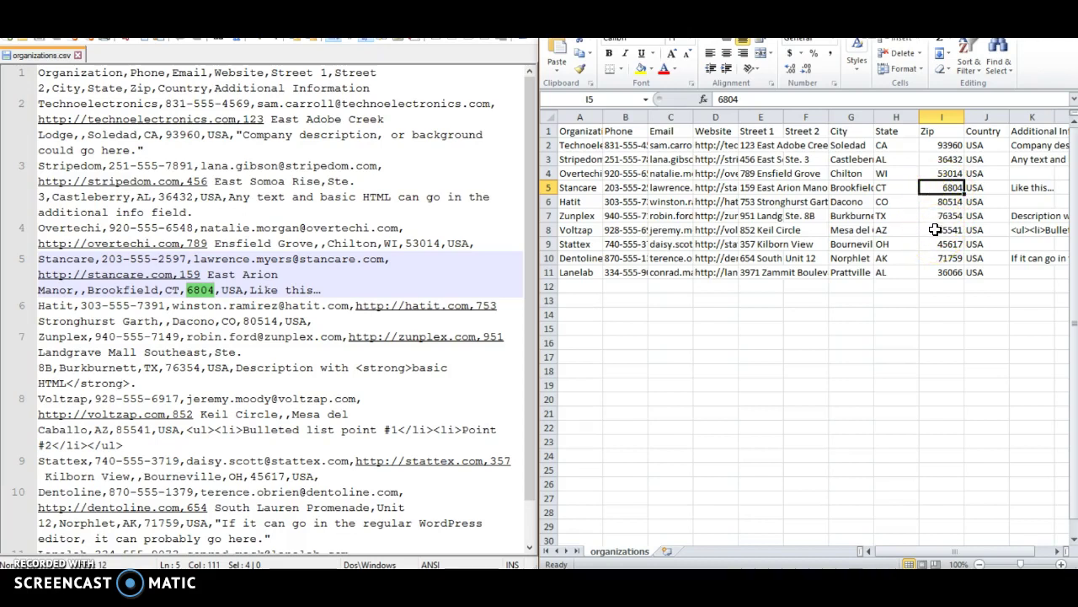
left_click(187, 294)
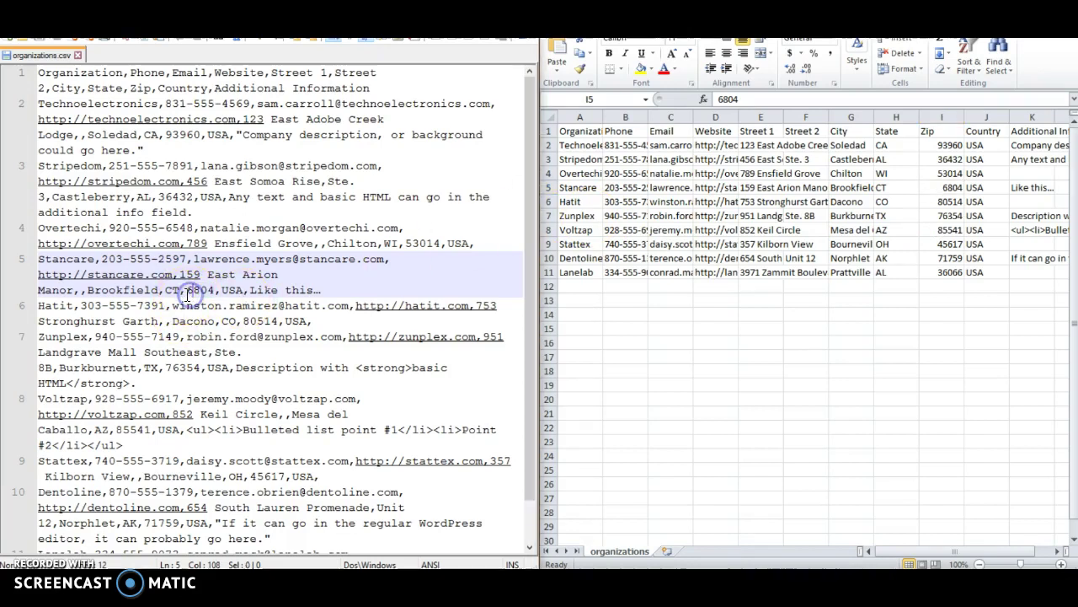
double_click(195, 291)
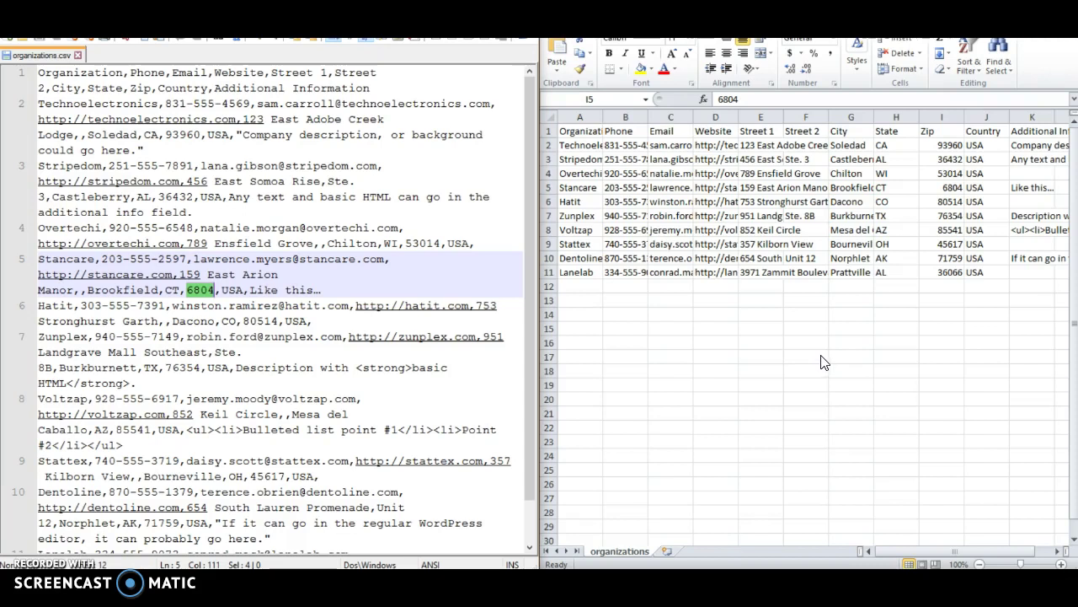
left_click(948, 187)
Re-enter Stancare's zip in cell I5 as text '06804 so the leading zero stays
left_click(722, 99)
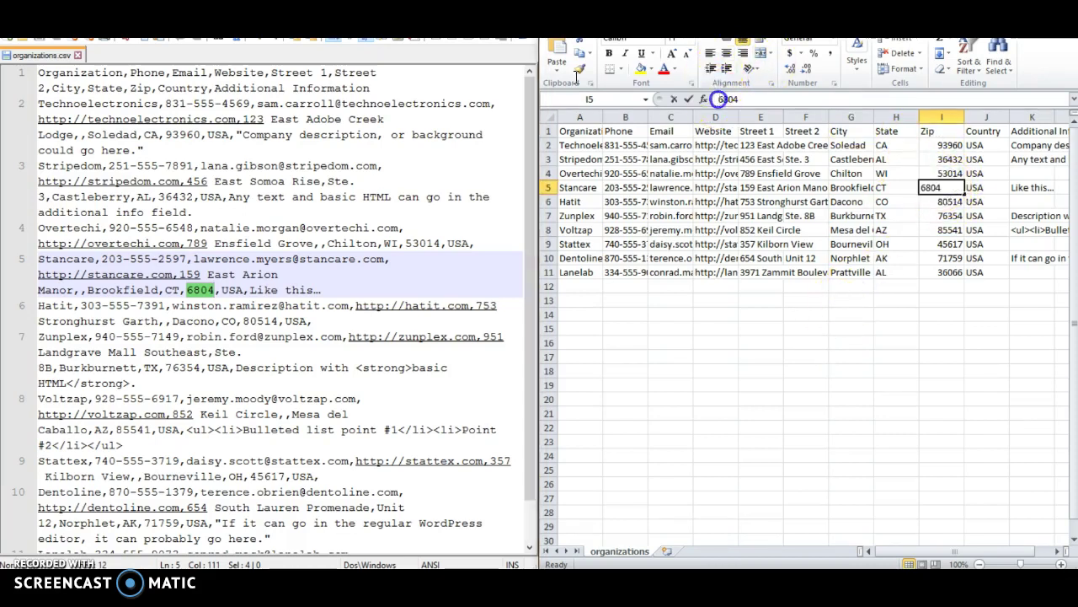
type("'0")
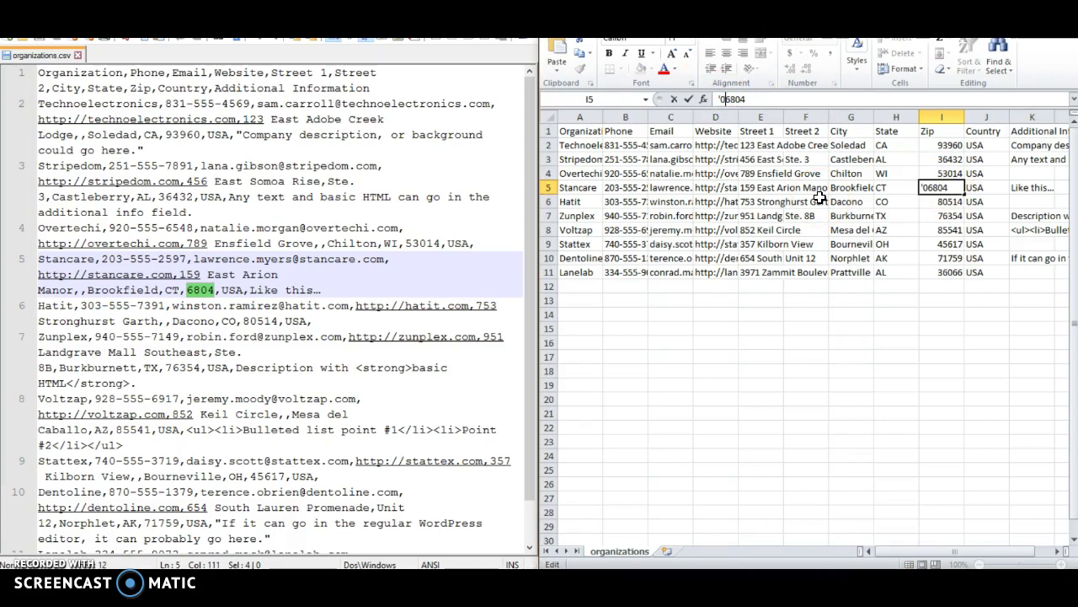
key("Return")
key("Up")
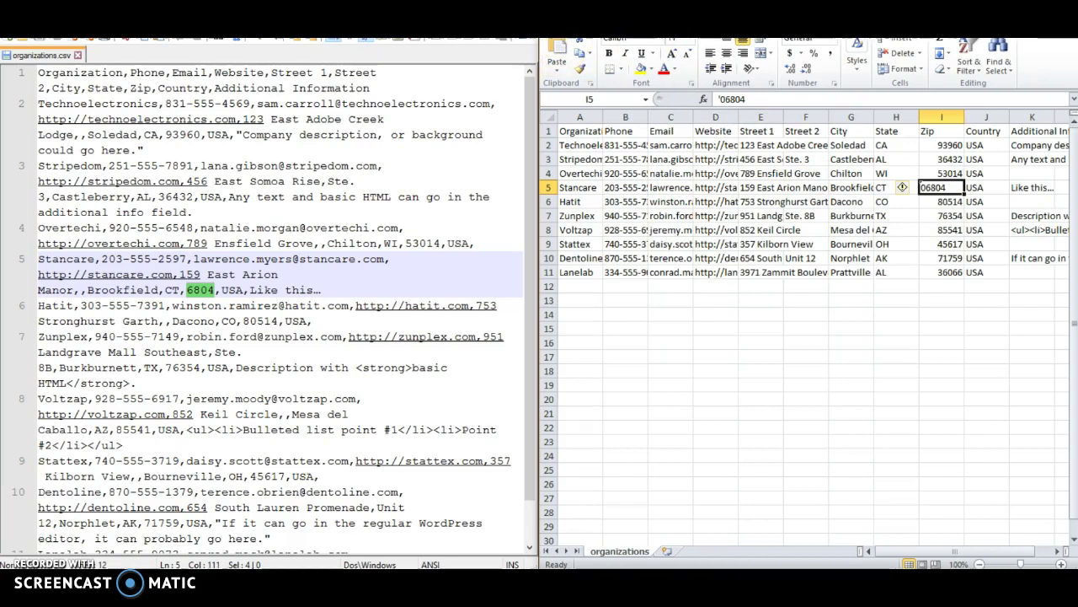
Save organizations.csv in CSV format and reload it in Notepad++, confirming 06804 on line 5
key("ctrl+s")
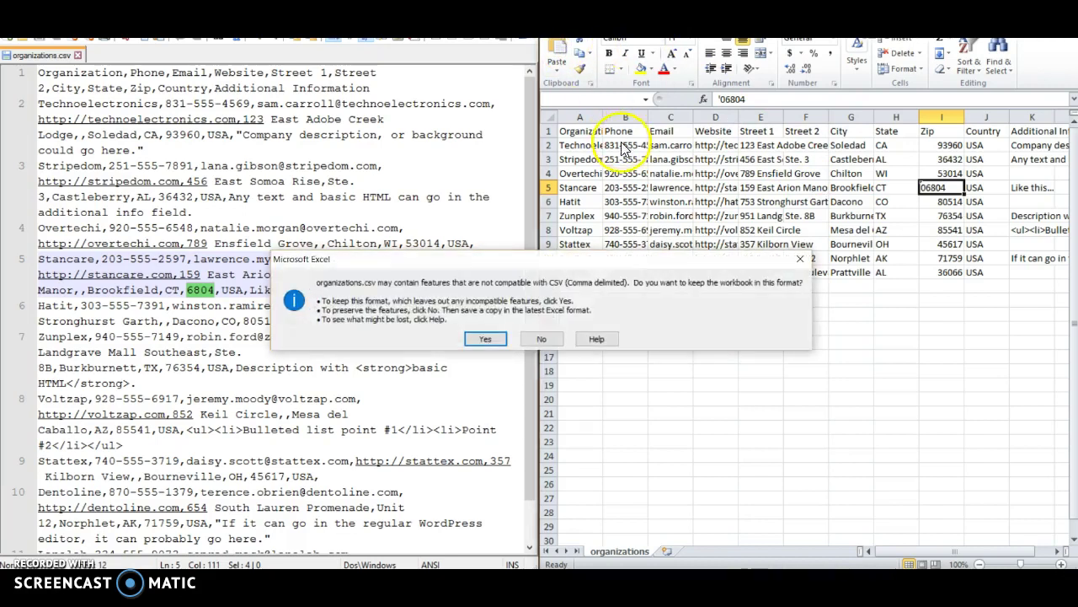
left_click(485, 338)
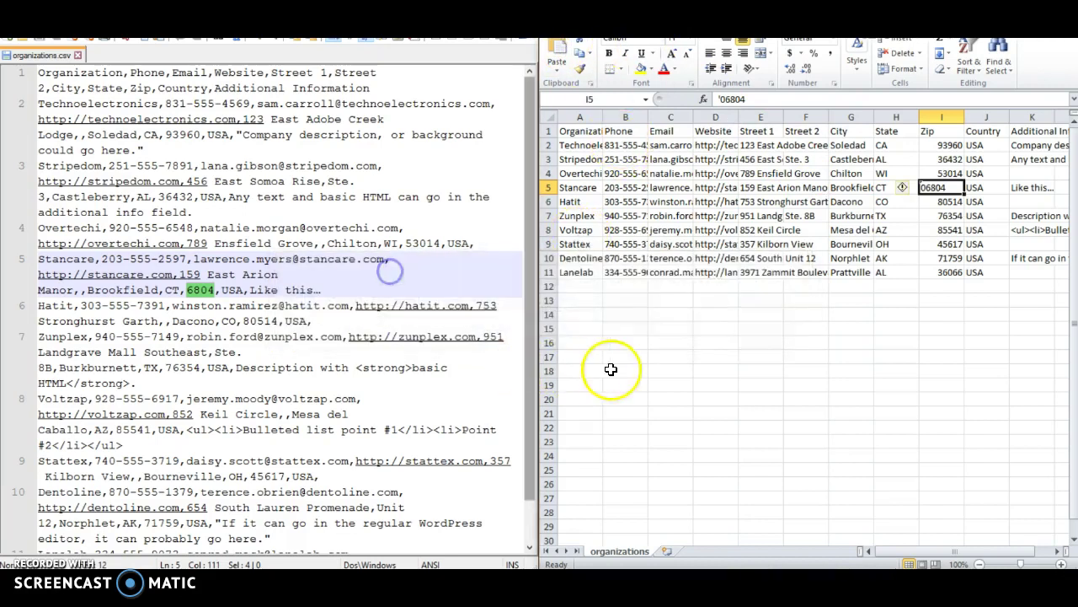
left_click(295, 276)
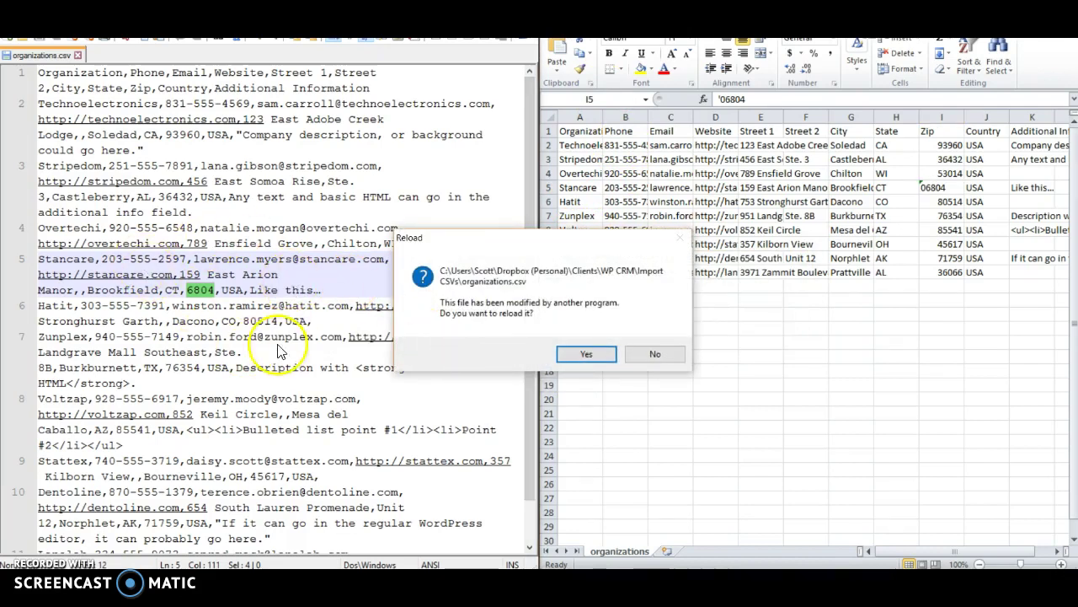
left_click(585, 354)
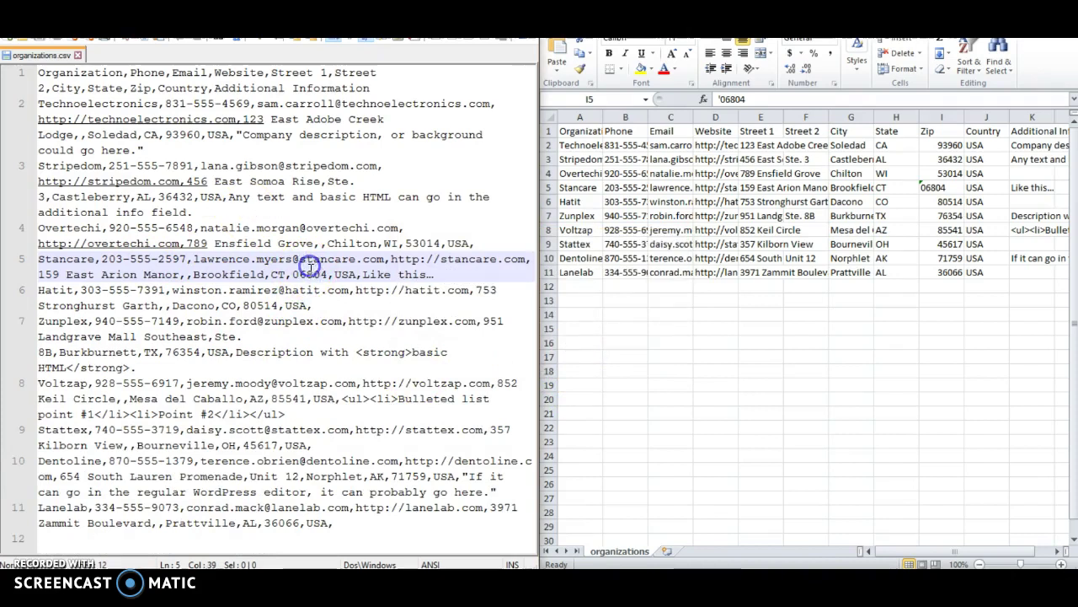
double_click(310, 270)
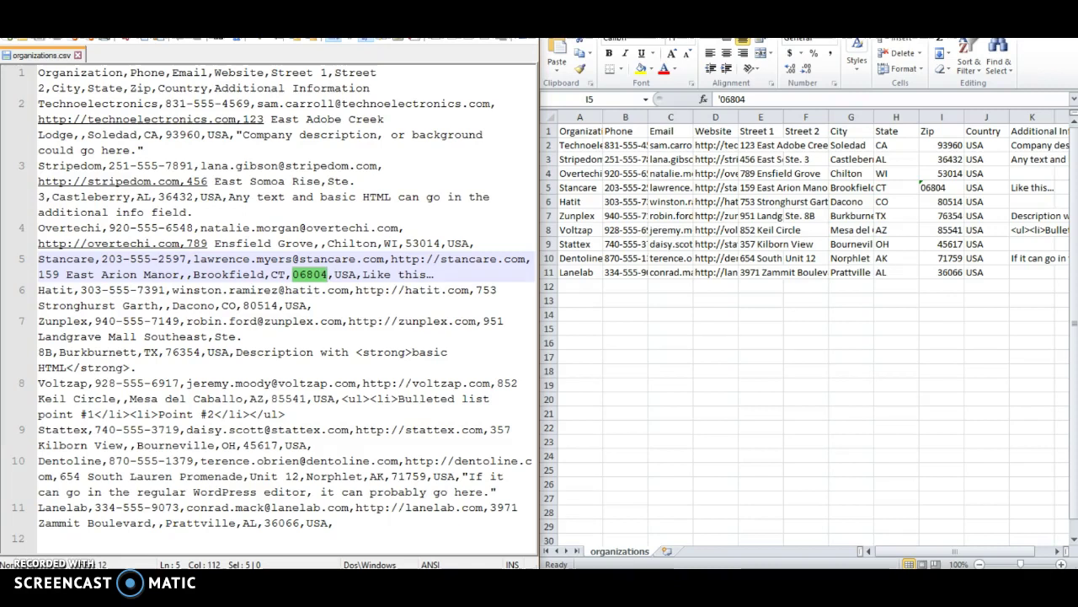
left_click(1038, 543)
scroll(851, 445, "right", 6)
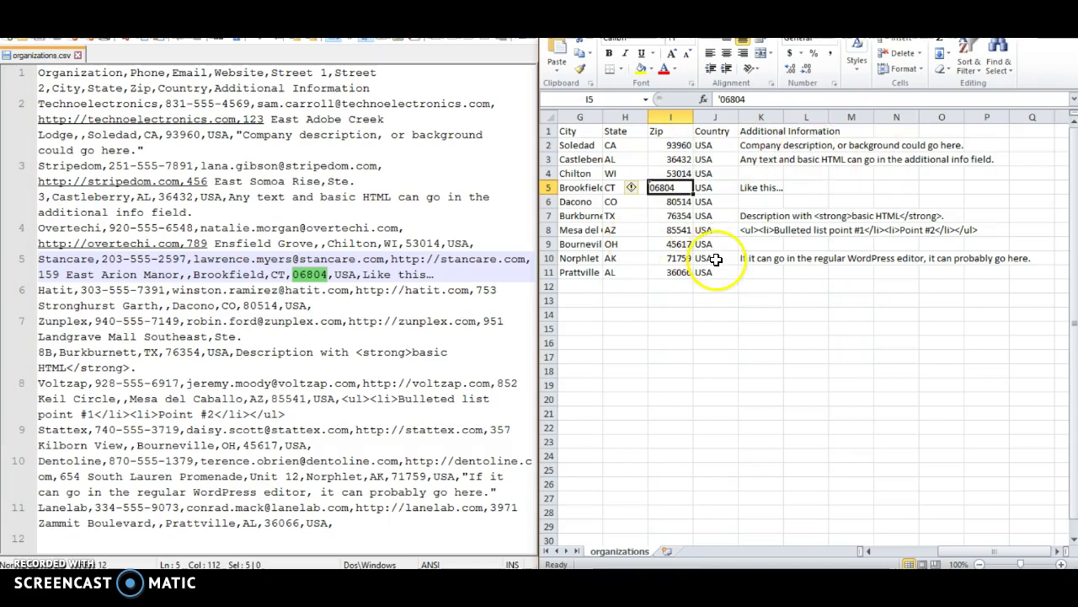
left_click(757, 259)
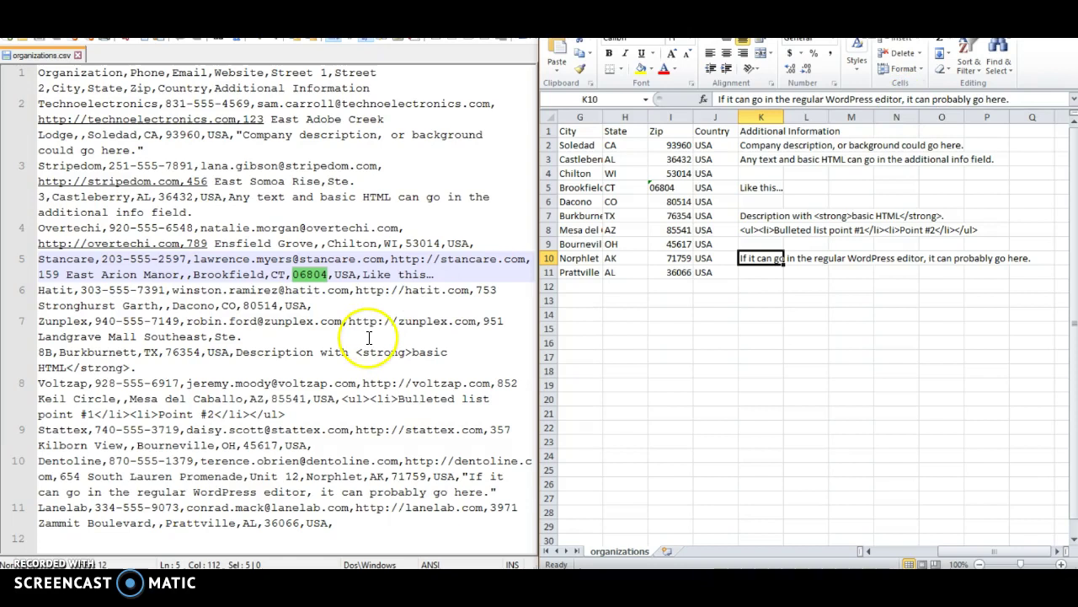
left_click(358, 475)
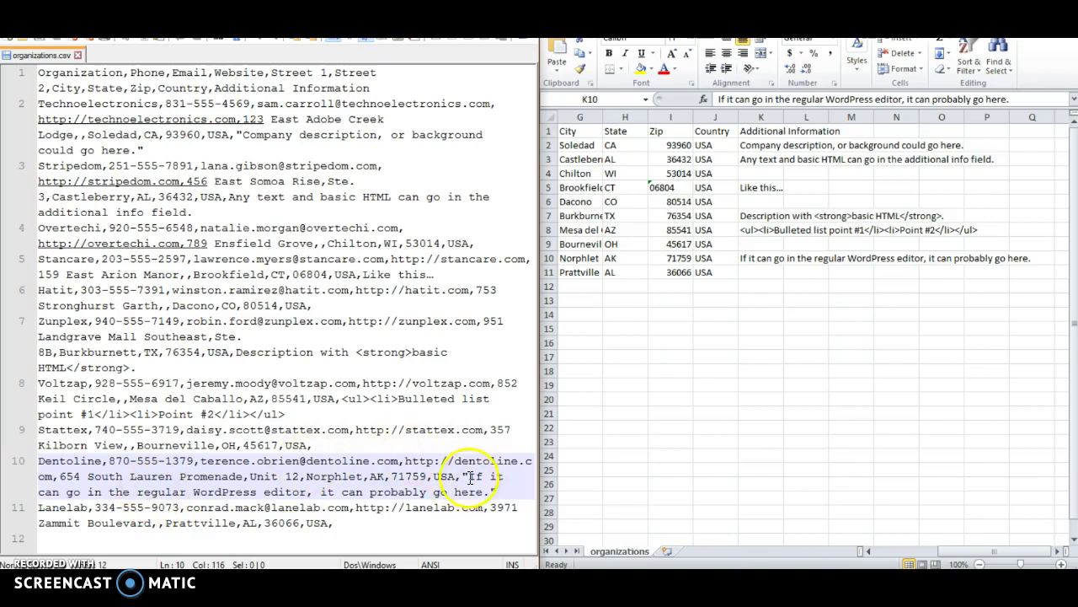
Compare the opening quote of Dentoline's description on line 10 with Excel cell K10
left_click_drag(463, 476, 497, 491)
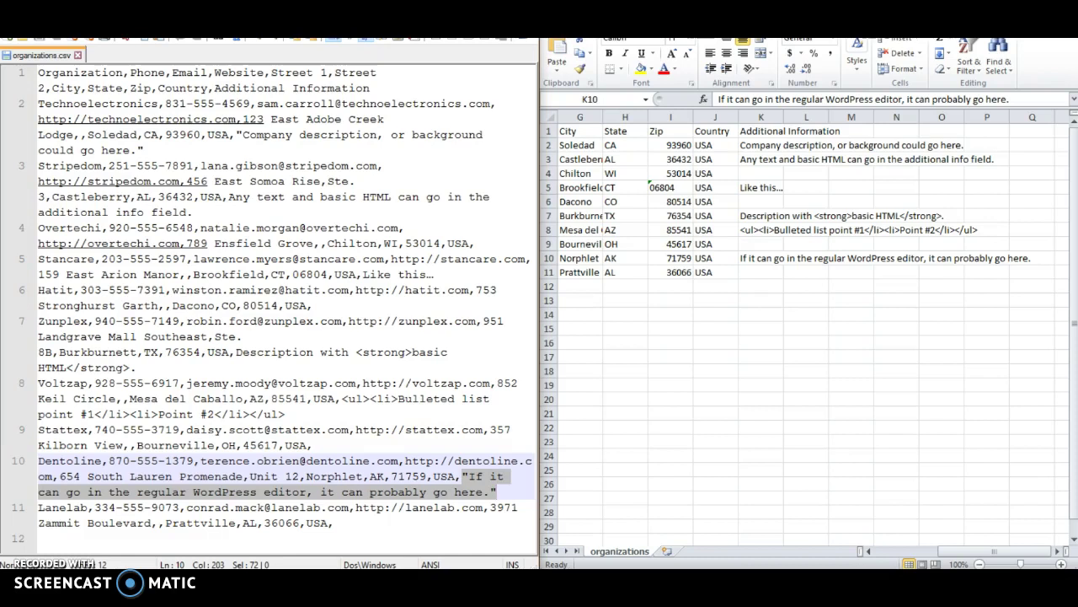
left_click(762, 258)
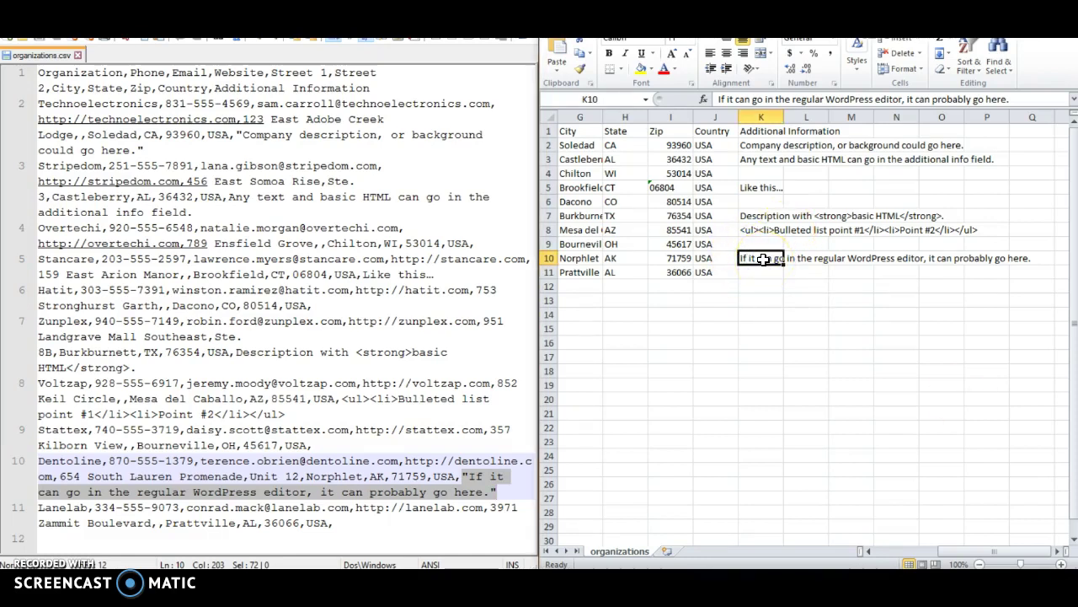
left_click(384, 410)
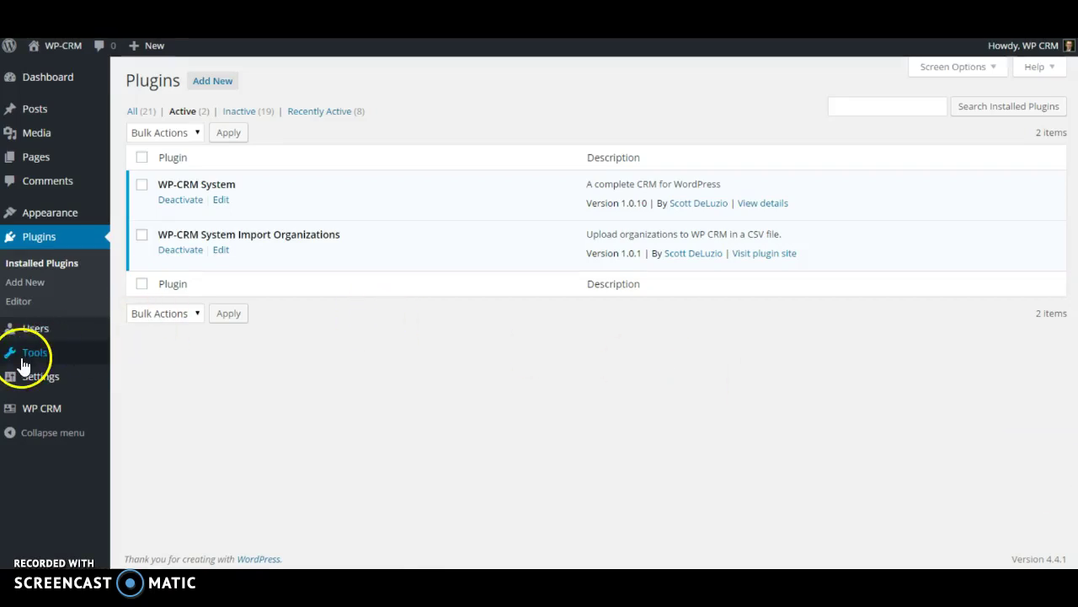
Go to WP CRM Settings and open the Import Organizations From CSV page
mouse_move(37, 420)
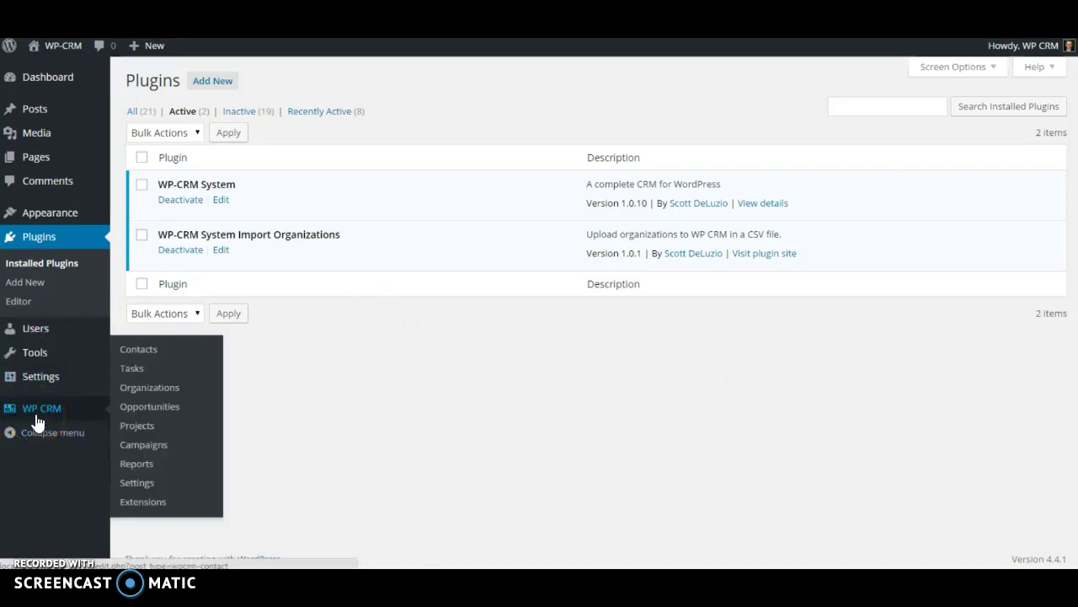
left_click(160, 482)
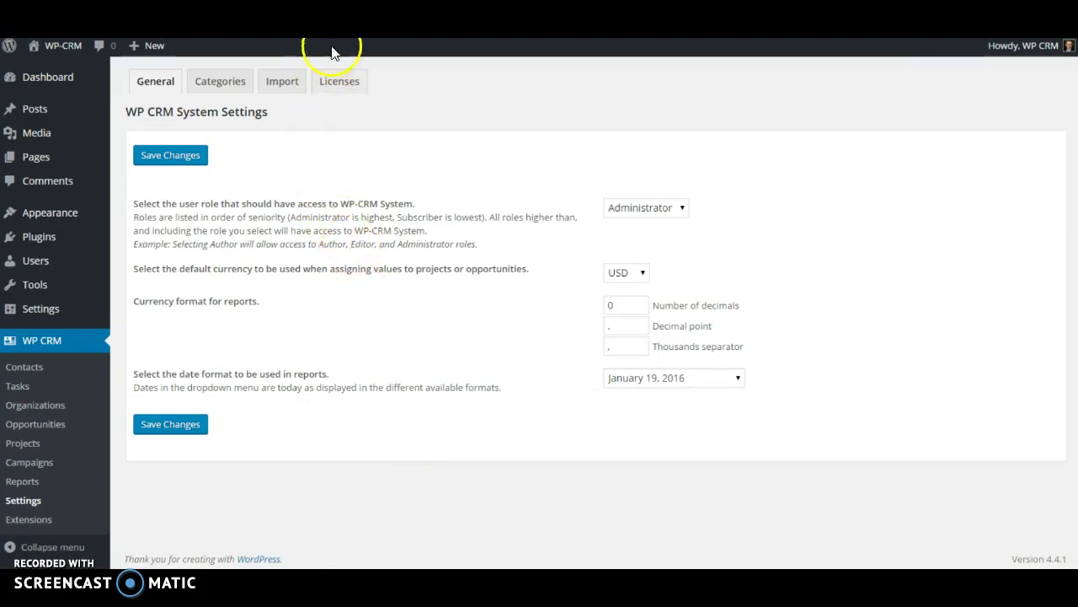
left_click(287, 81)
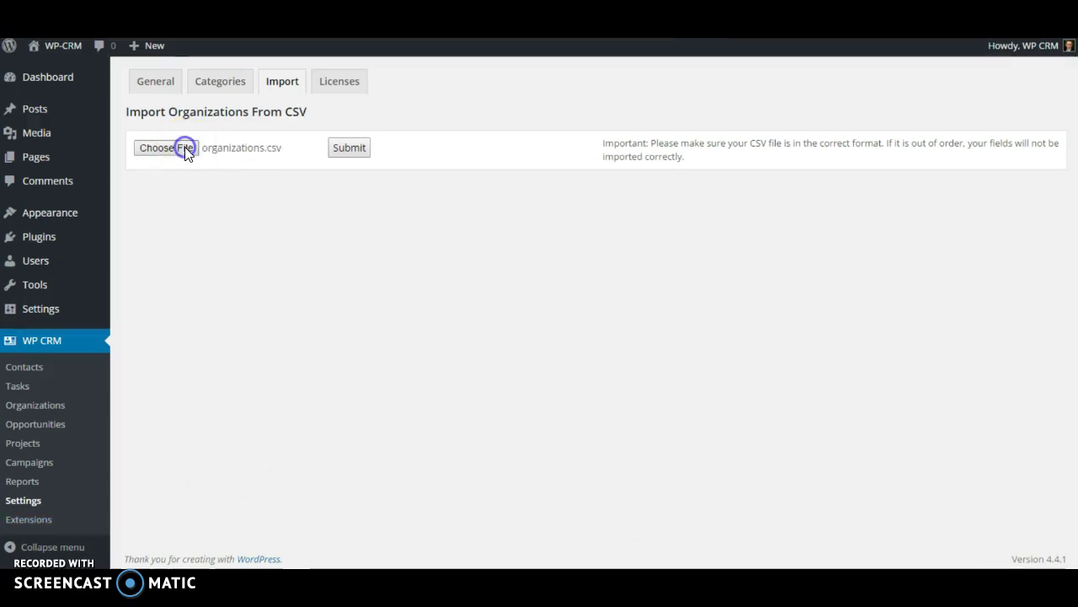
Choose organizations.csv and submit the import, adding 10 organizations with 0 skipped
left_click(184, 148)
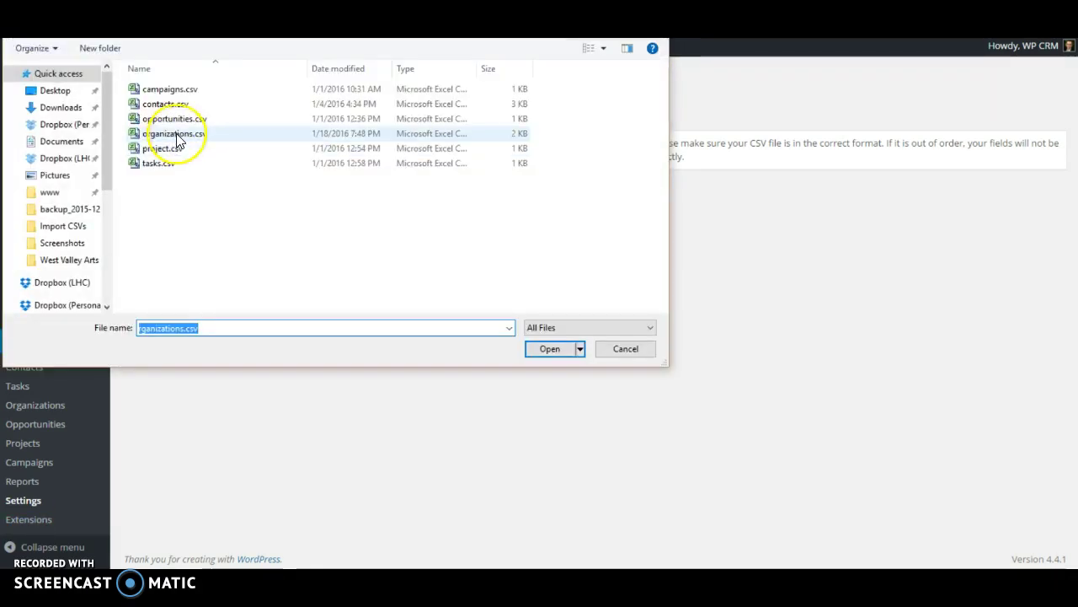
double_click(176, 135)
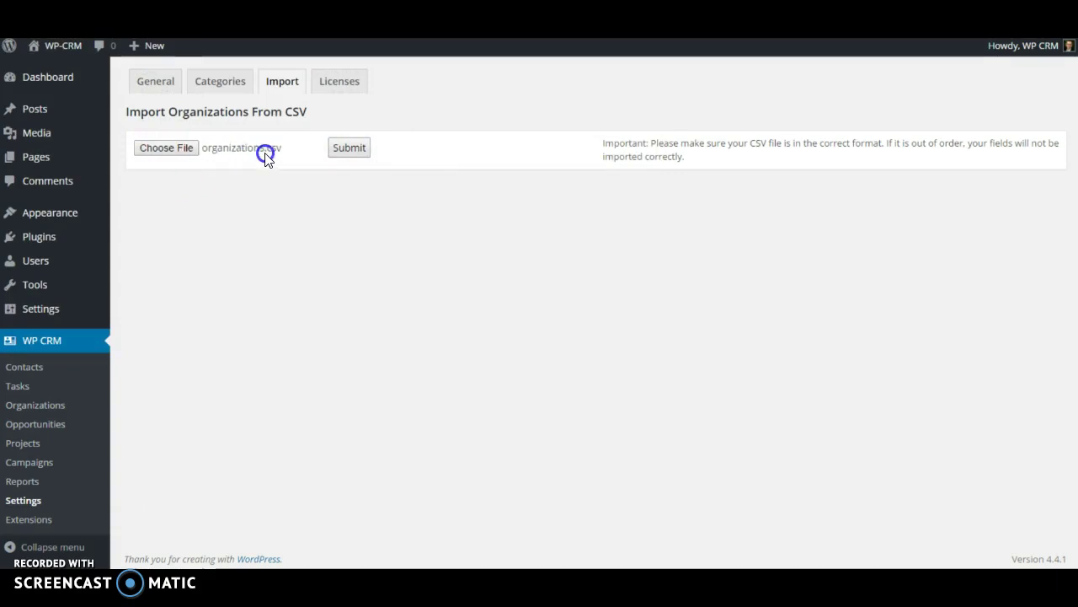
left_click(349, 149)
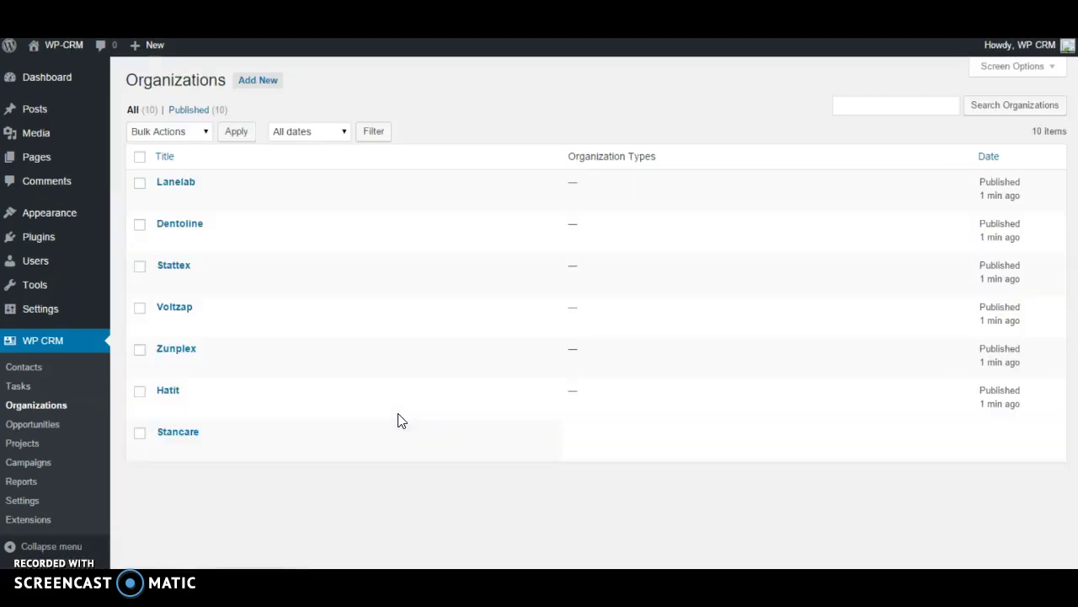
Open Lanelab's Edit Organization record and review its address fields, map and Additional Information
mouse_move(257, 328)
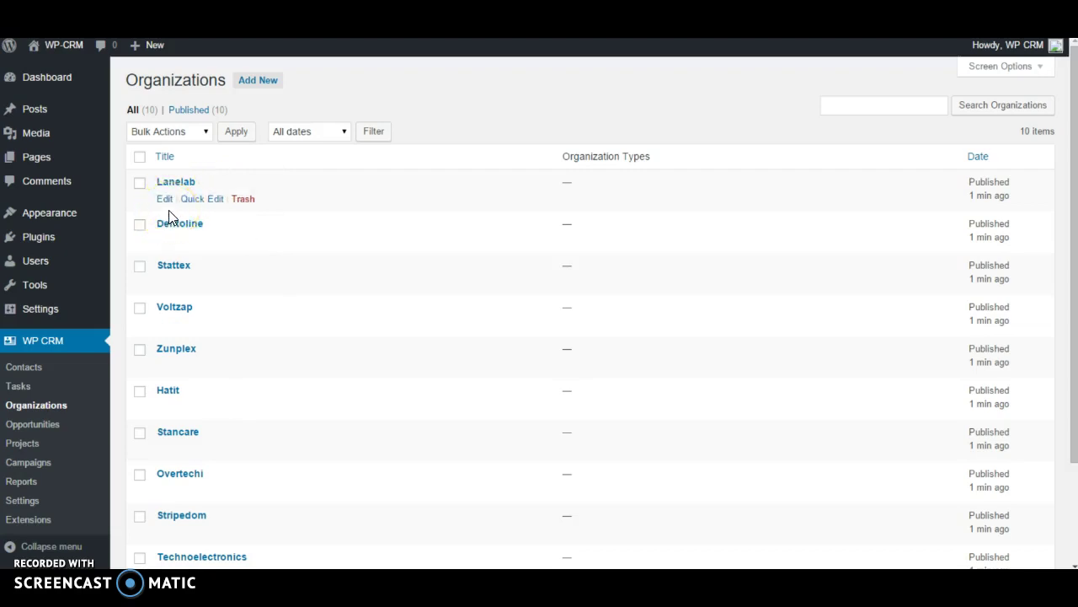
left_click(164, 199)
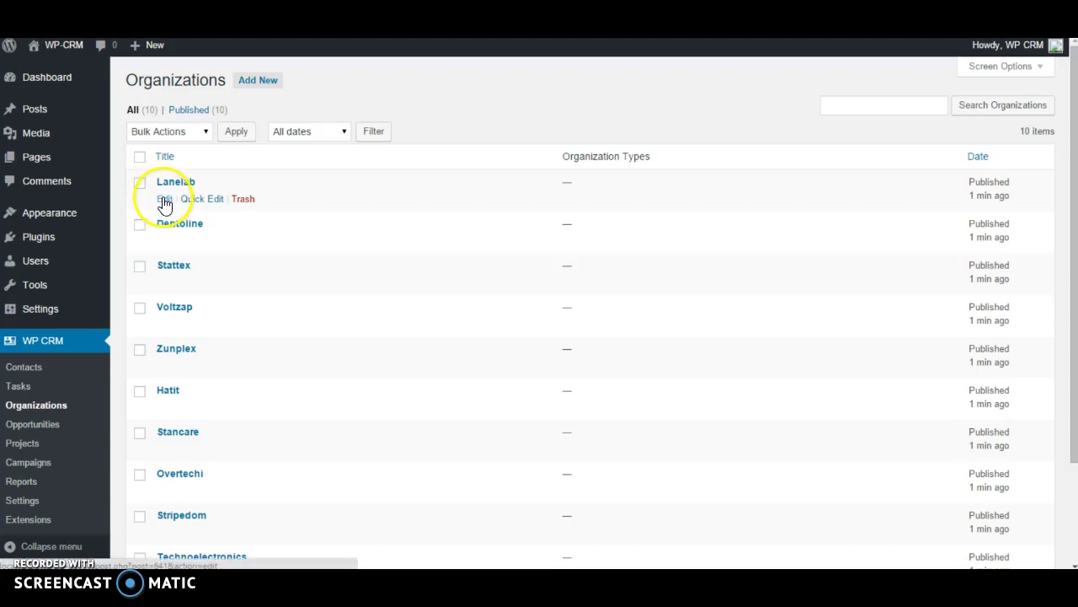
left_click(162, 200)
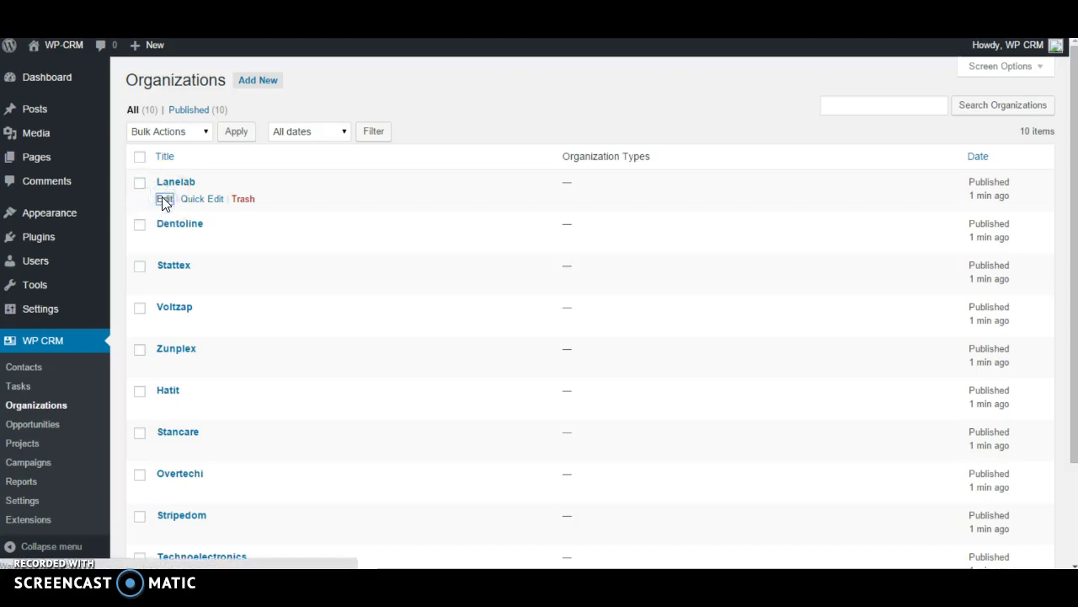
left_click(163, 199)
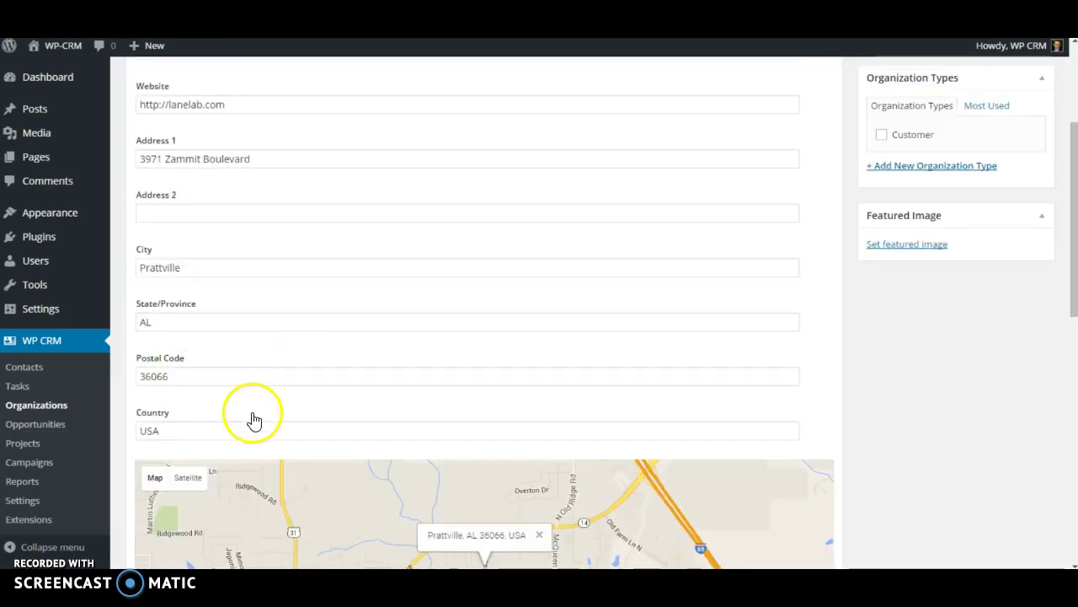
scroll(882, 384, "down", 6)
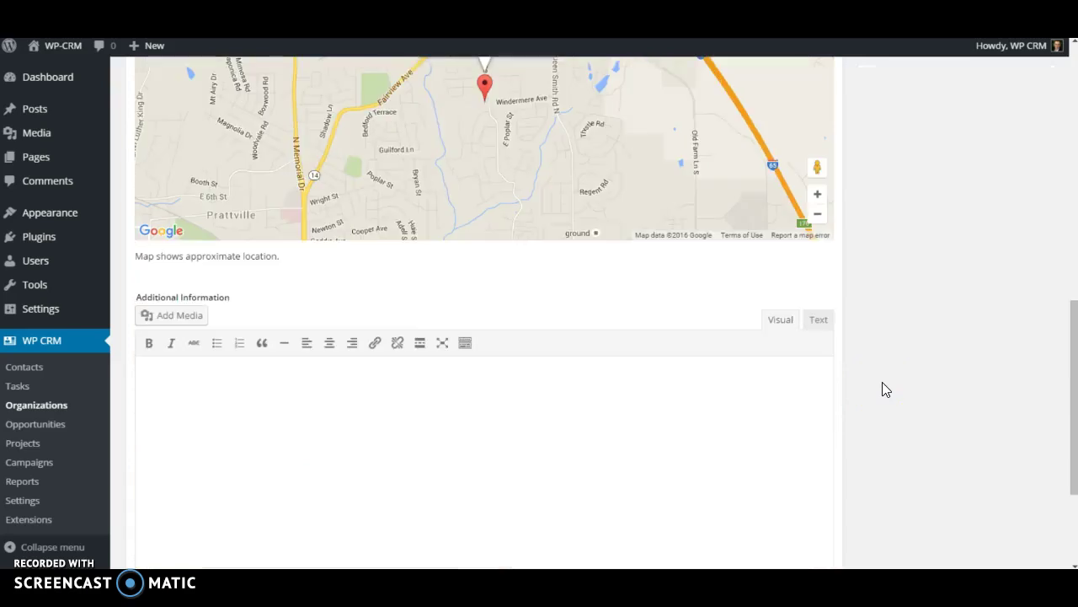
scroll(882, 390, "up", 6)
scroll(873, 393, "down", 4)
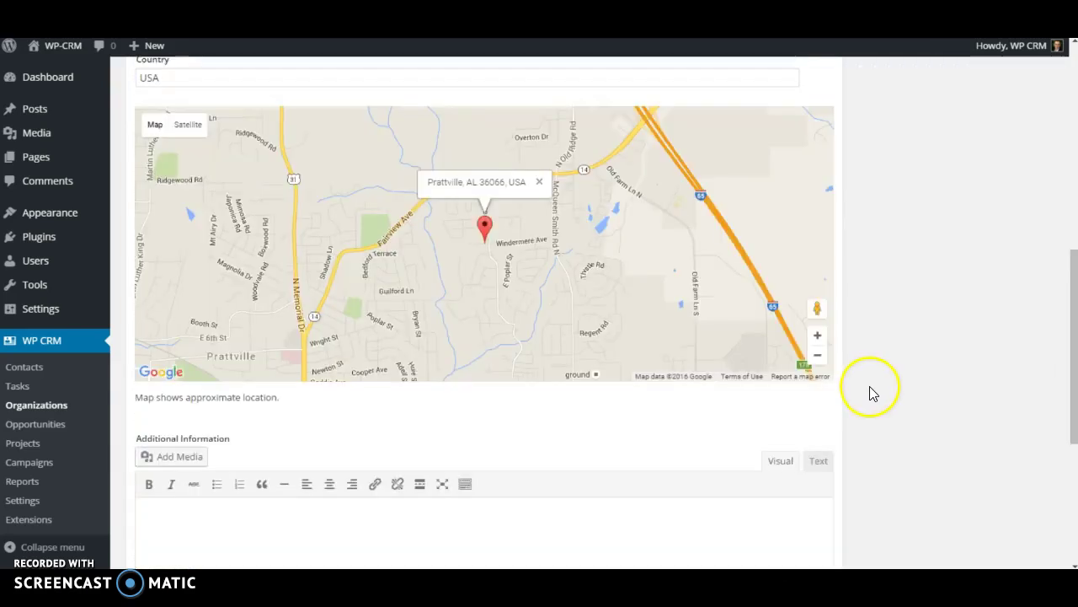
scroll(619, 518, "down", 3)
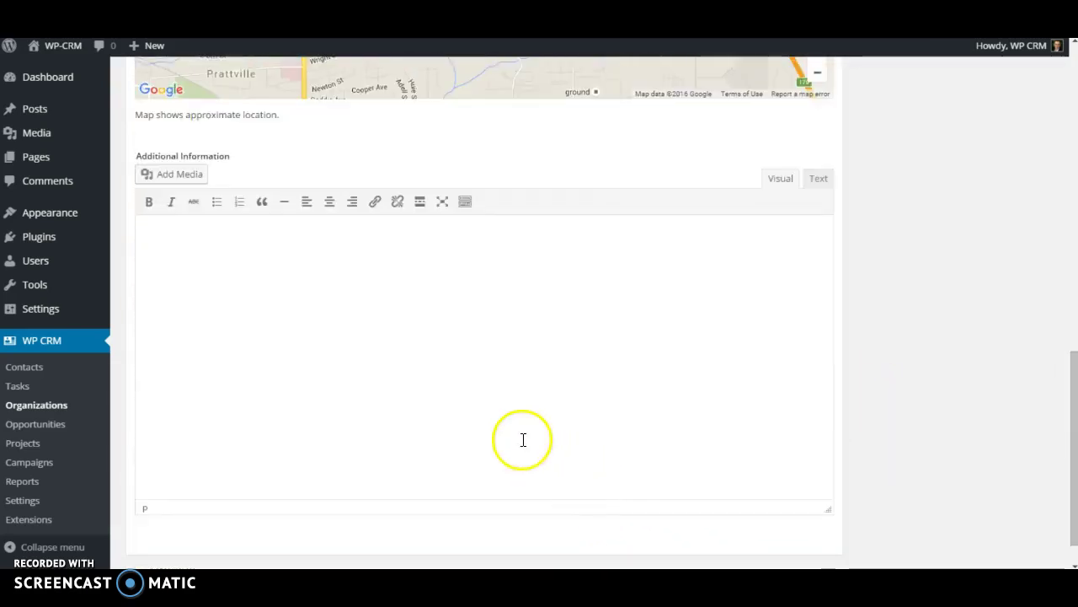
scroll(522, 439, "down", 1)
scroll(486, 405, "up", 2)
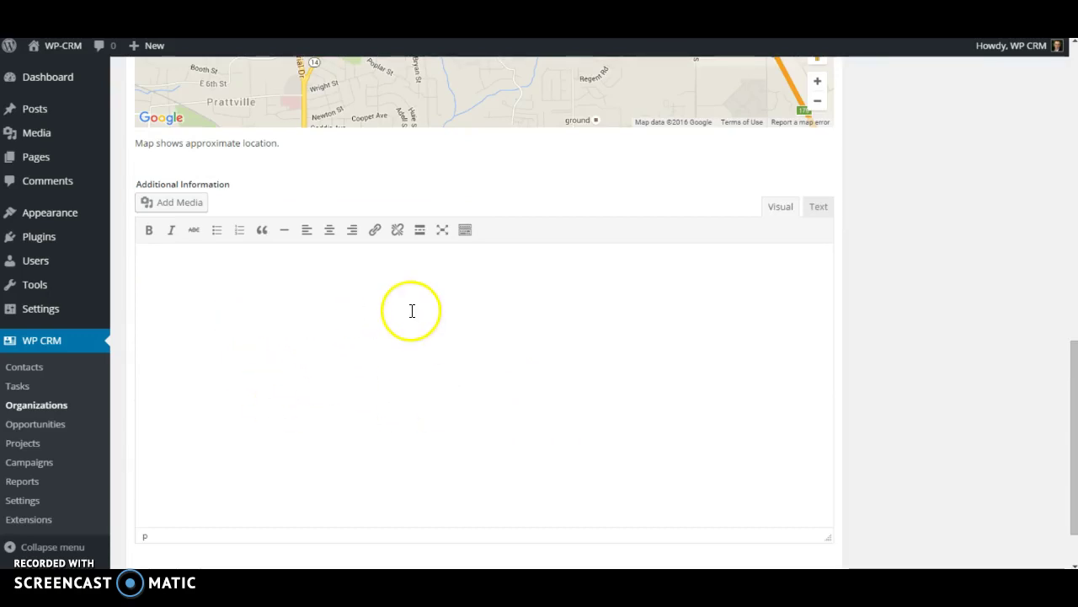
scroll(412, 308, "up", 3)
scroll(410, 308, "up", 1)
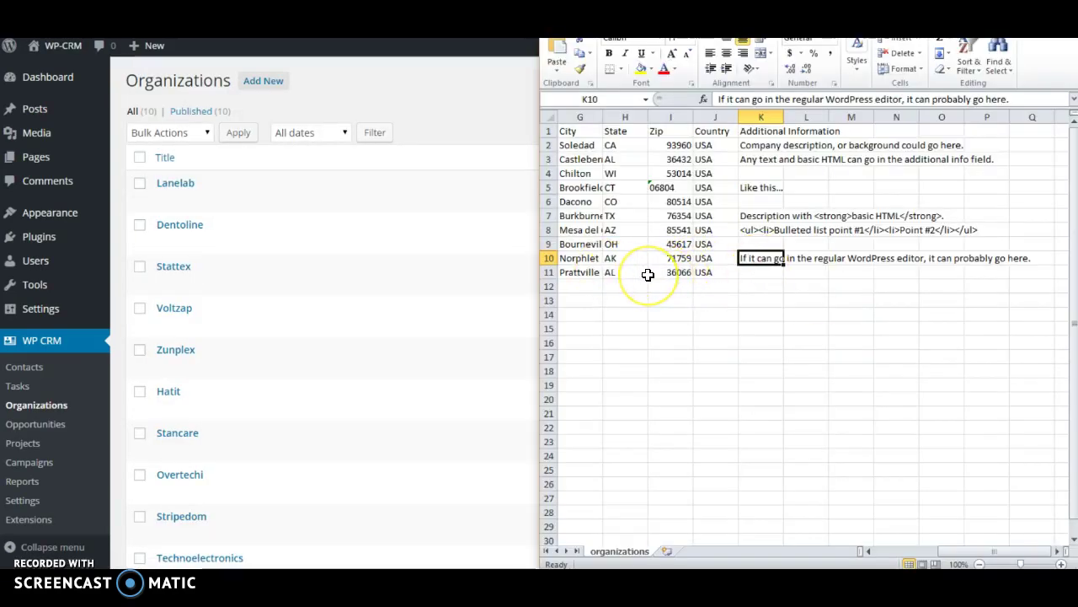
Open Dentoline's record and compare its Additional Information note with spreadsheet row 10
key("Home")
left_click(164, 241)
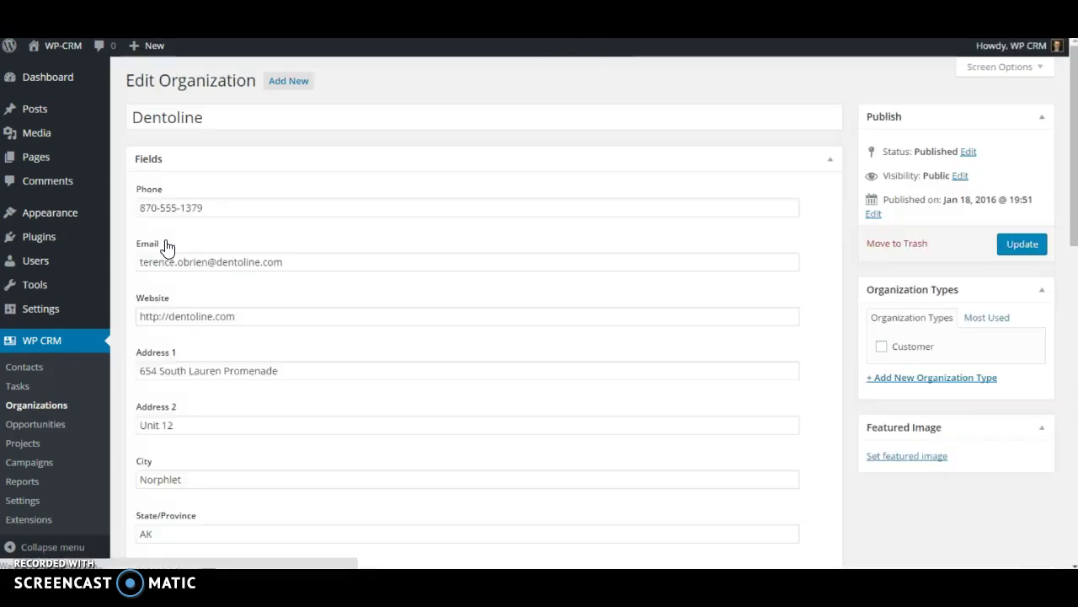
scroll(756, 217, "down", 8)
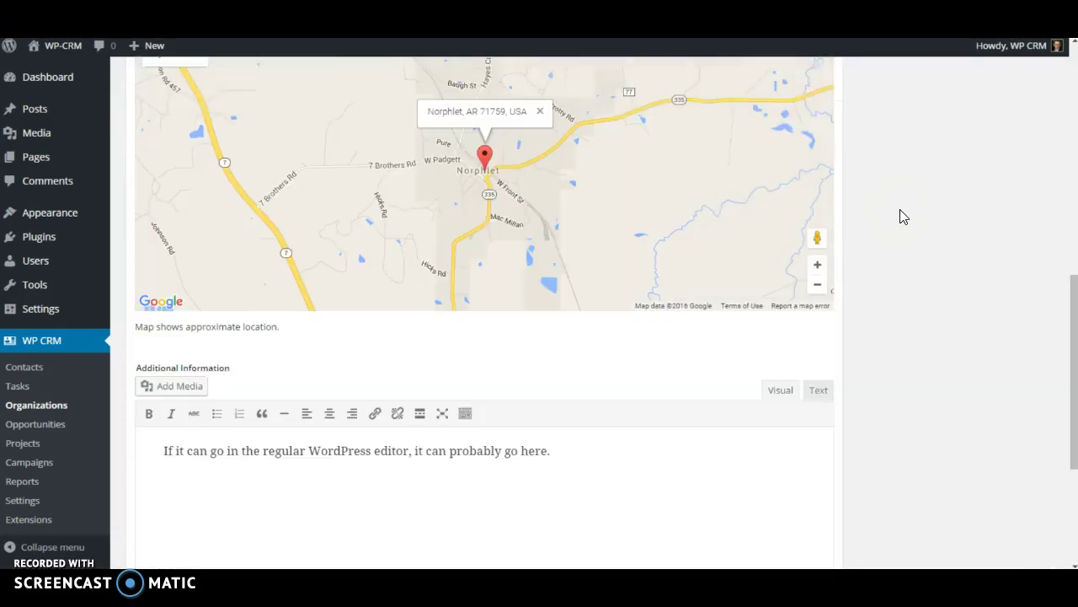
scroll(900, 216, "down", 2)
left_click_drag(535, 309, 413, 311)
left_click(510, 328)
left_click(672, 310)
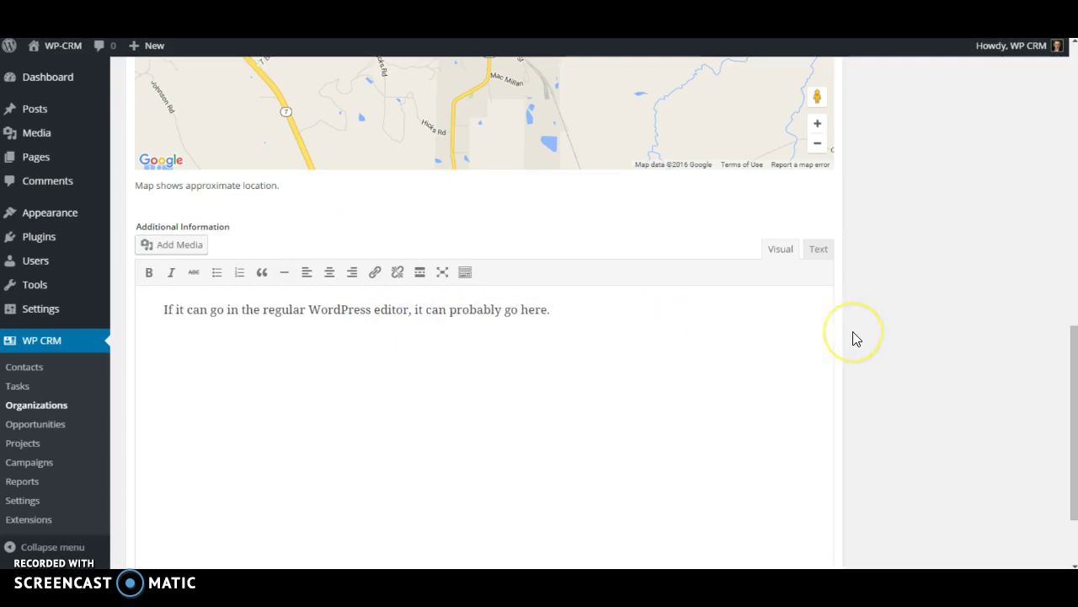
left_click(904, 337)
scroll(904, 337, "up", 10)
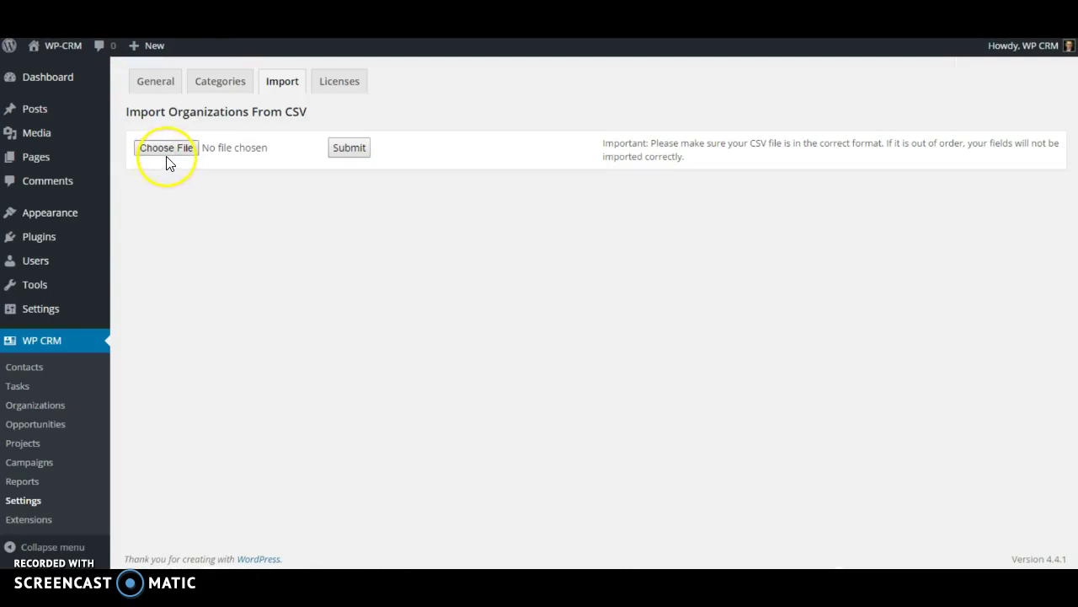
Re-upload organizations.csv and confirm the result notice reads 0 added, 10 skipped
left_click(166, 155)
double_click(165, 138)
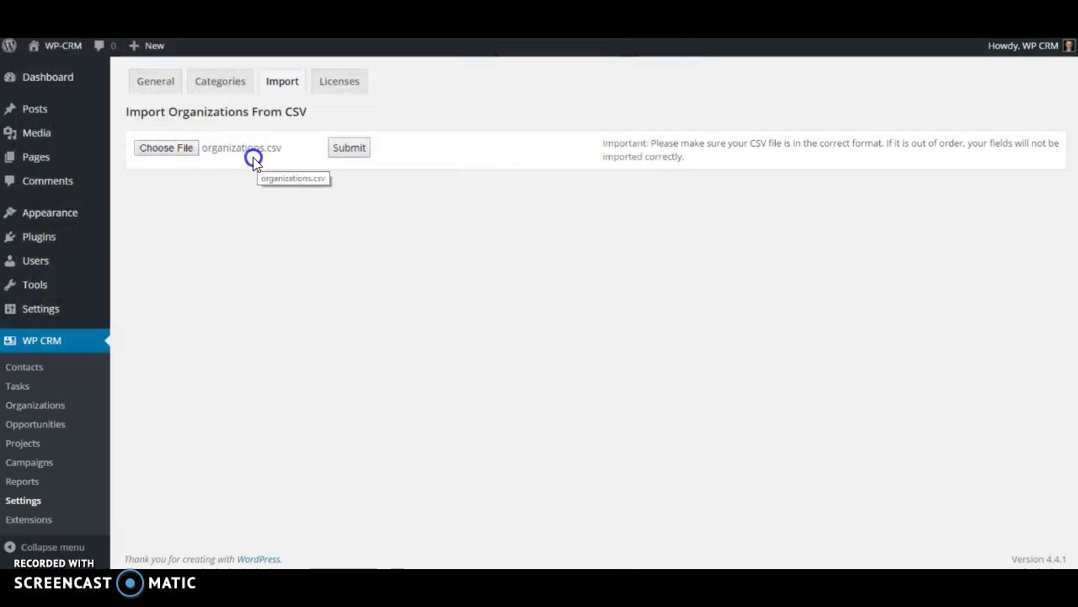
left_click(346, 148)
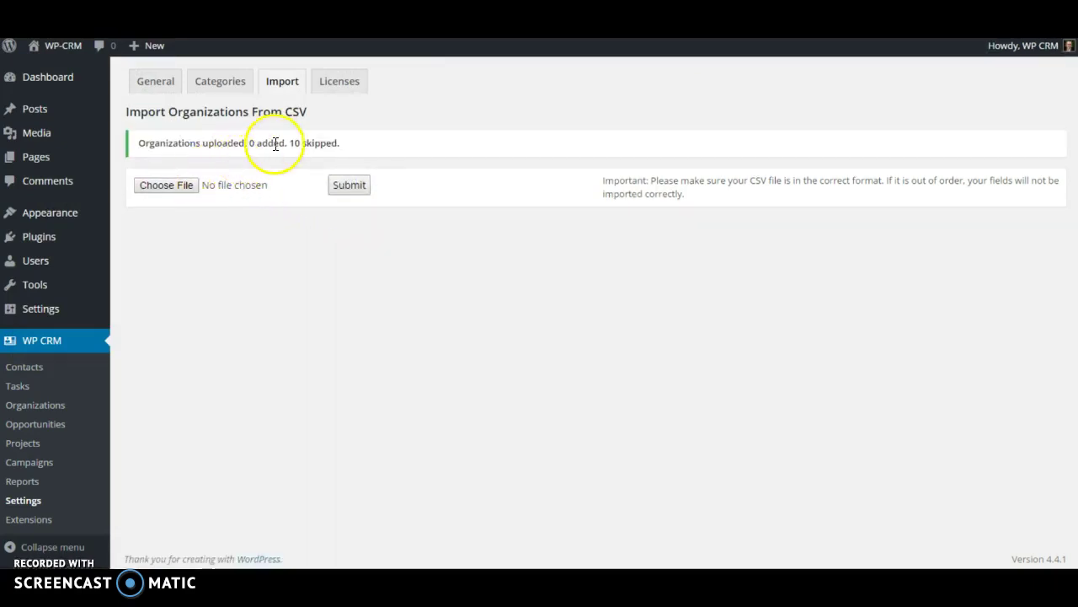
double_click(255, 142)
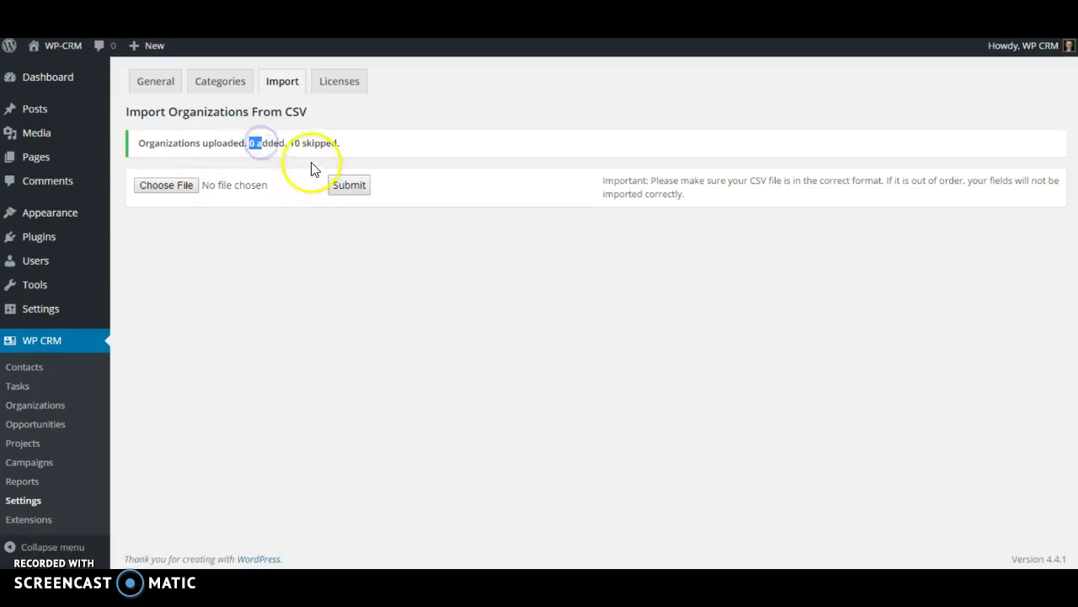
left_click_drag(291, 143, 335, 143)
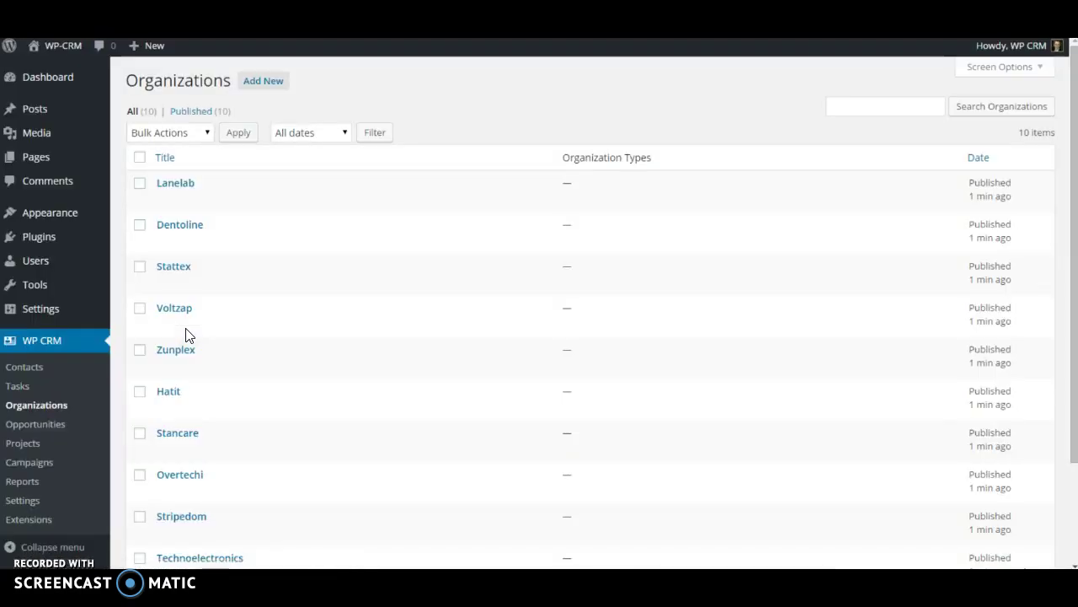
Return to the WP CRM Organizations list and check the 10 companies have no duplicates
mouse_move(187, 334)
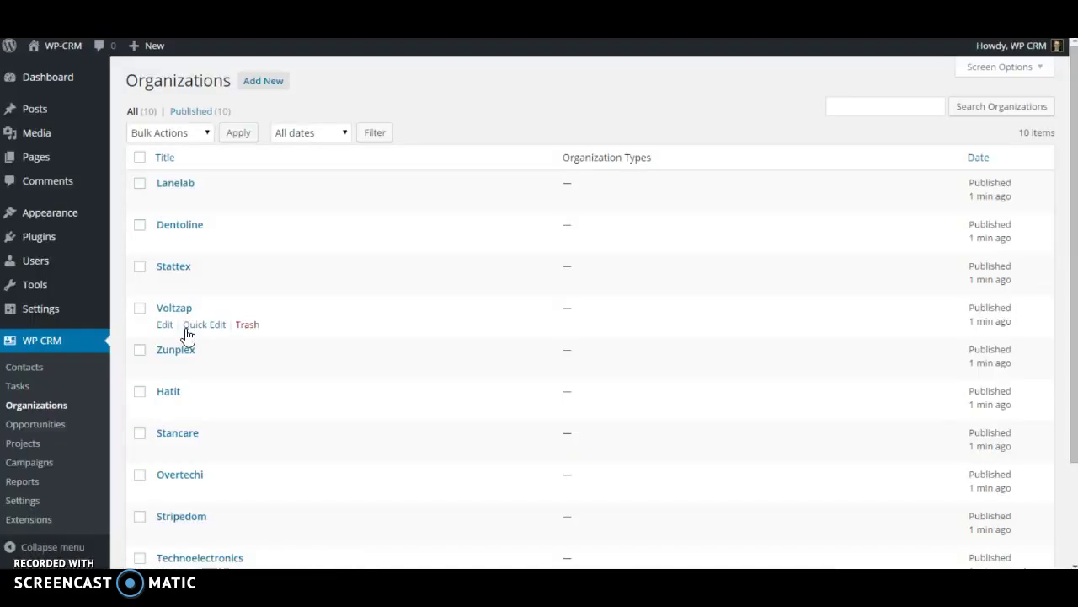
left_click(180, 227)
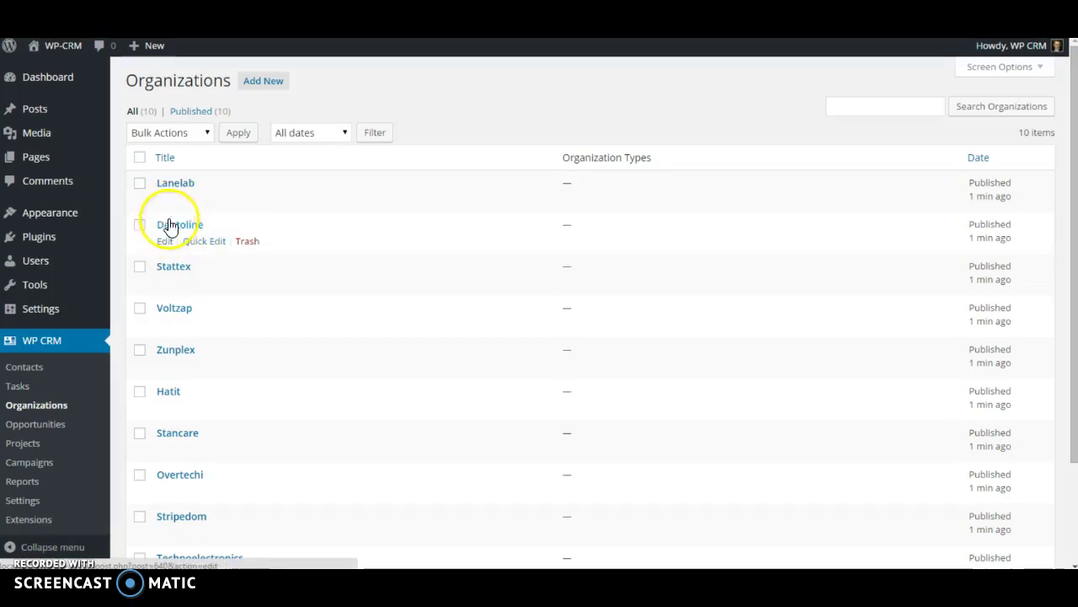
mouse_move(187, 308)
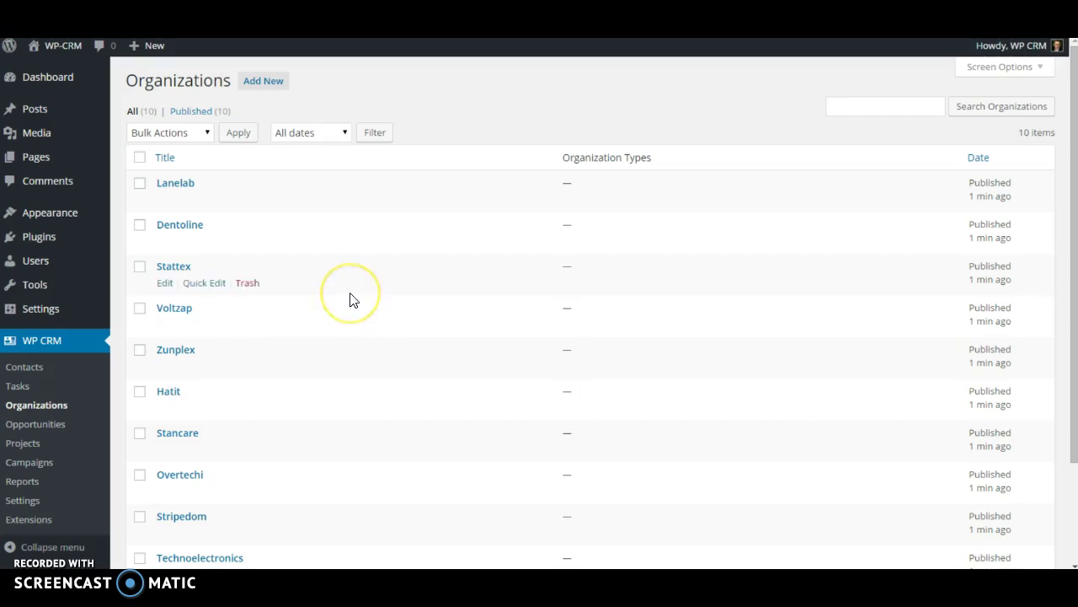
scroll(352, 301, "down", 2)
scroll(352, 301, "up", 2)
left_click(348, 294)
left_click(188, 439)
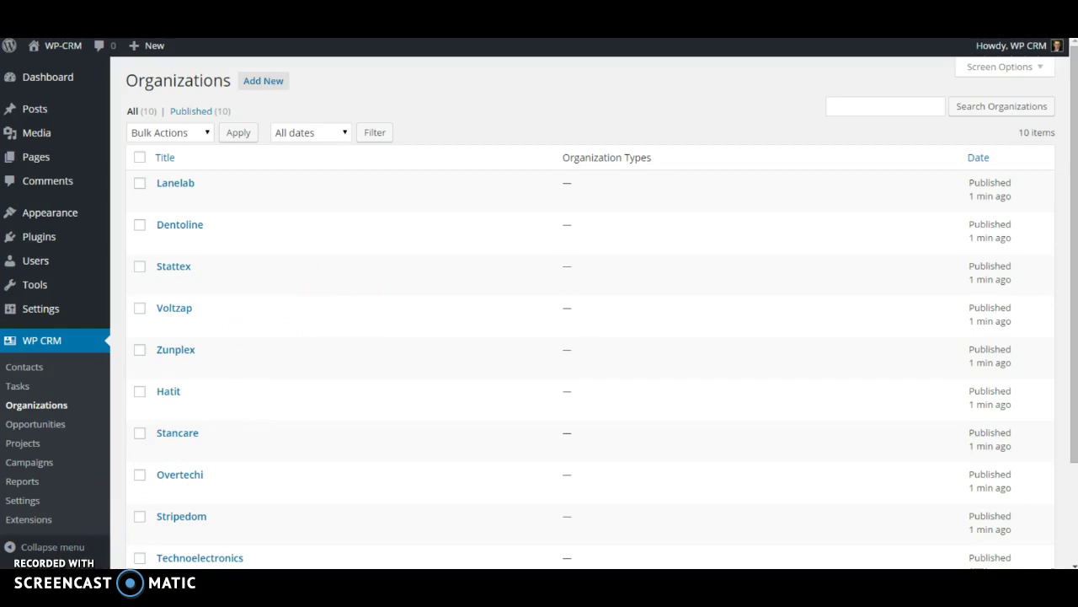